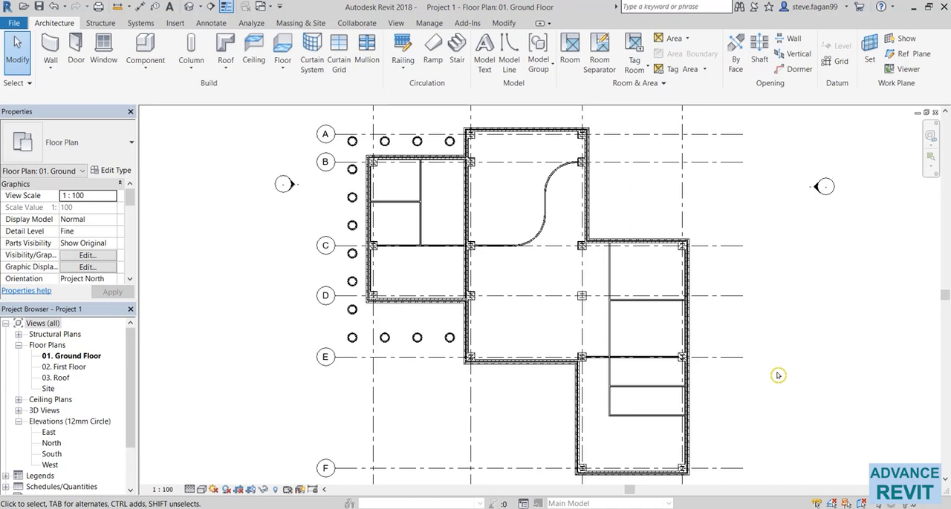
- Start a floor on the ground floor plan and pick boundary lines along the outer wall faces at grid A, grid 3, grid C and grid 4
scroll(488, 305, down, 2)
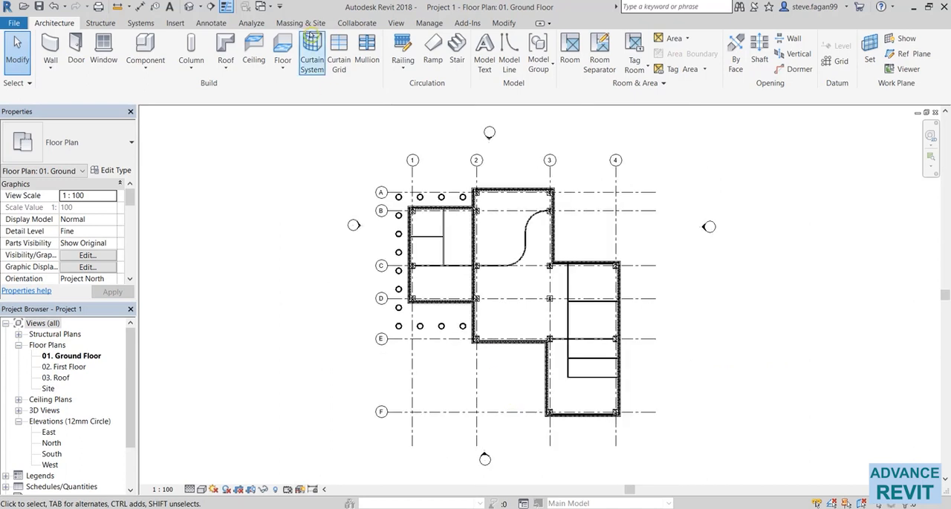
click(282, 46)
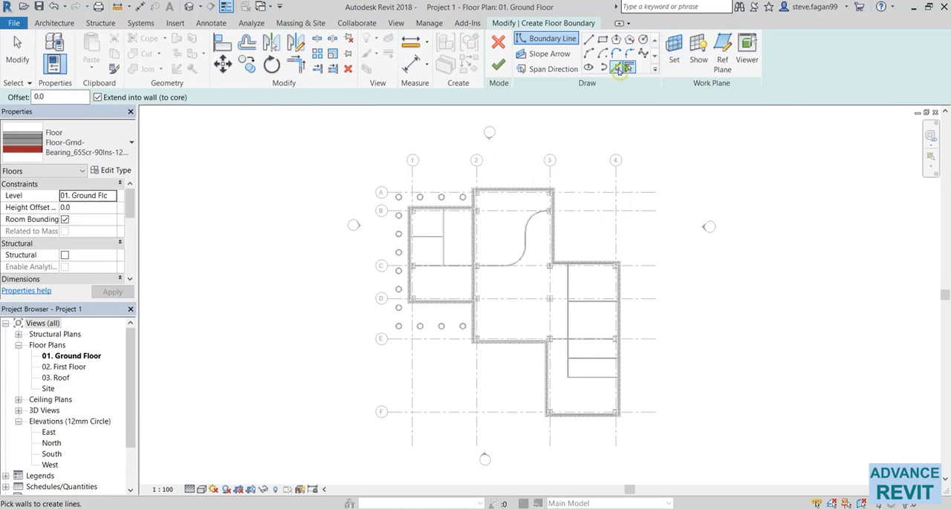
click(619, 68)
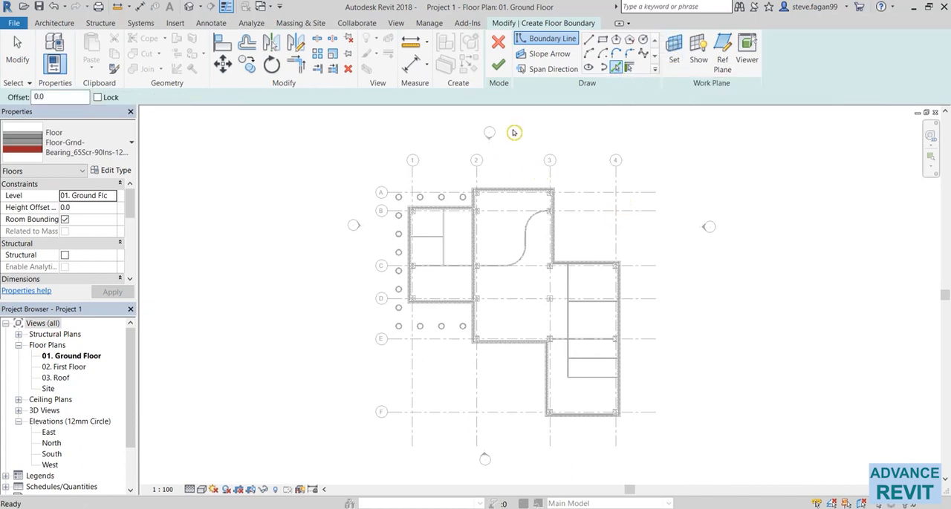
scroll(509, 181, up, 4)
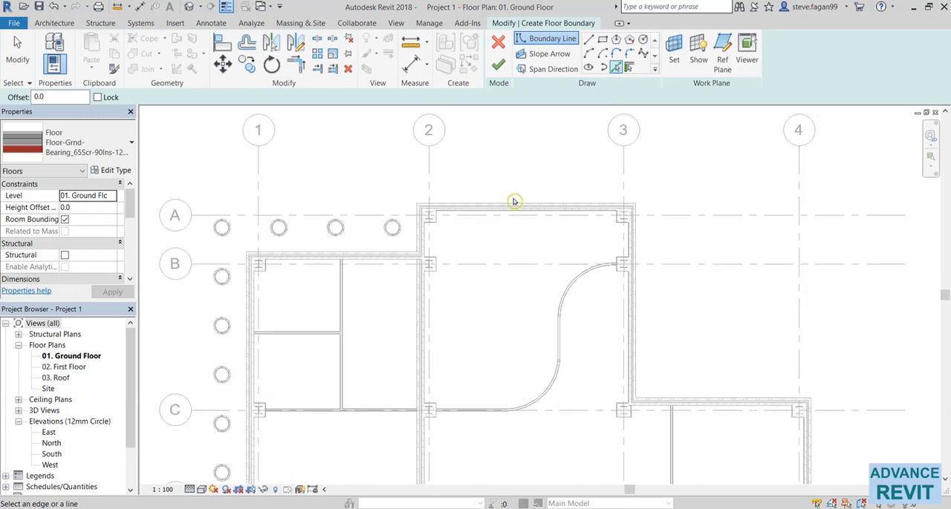
click(512, 203)
click(635, 254)
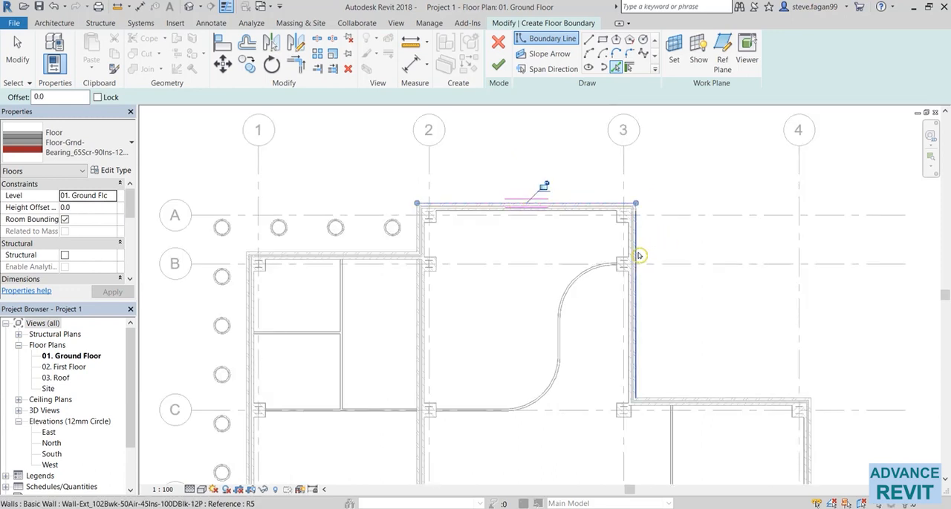
click(725, 397)
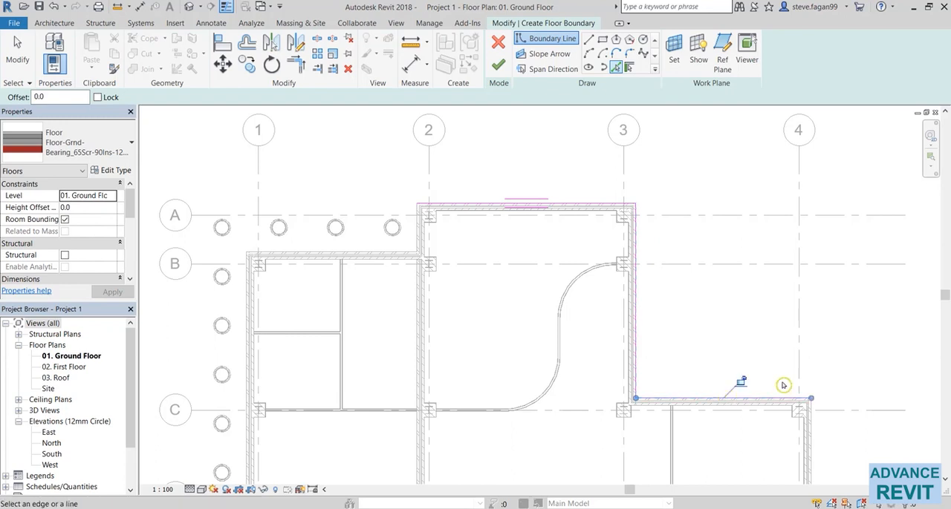
middle_drag(783, 384, 685, 205)
click(680, 215)
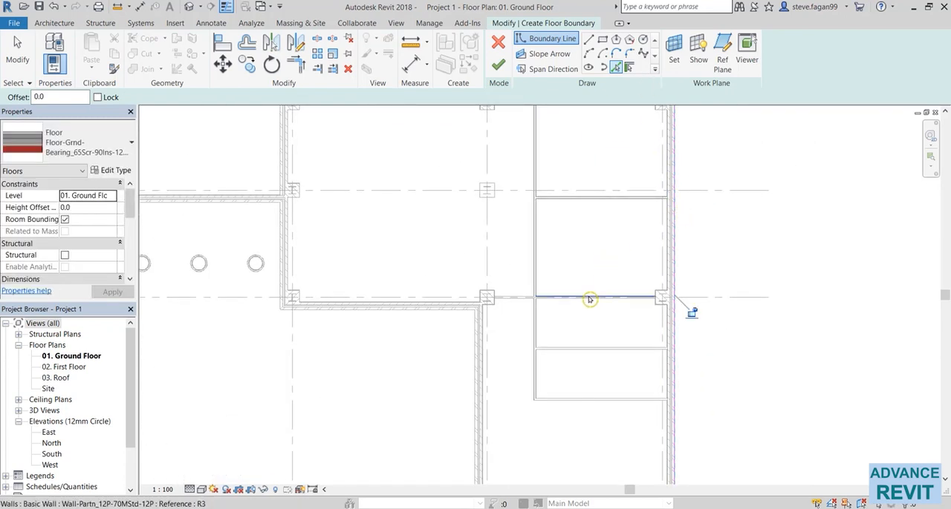
- Pick floor boundary lines along the outer wall faces at grid F, the south wing's west side and grid E
middle_drag(602, 411, 622, 299)
click(609, 368)
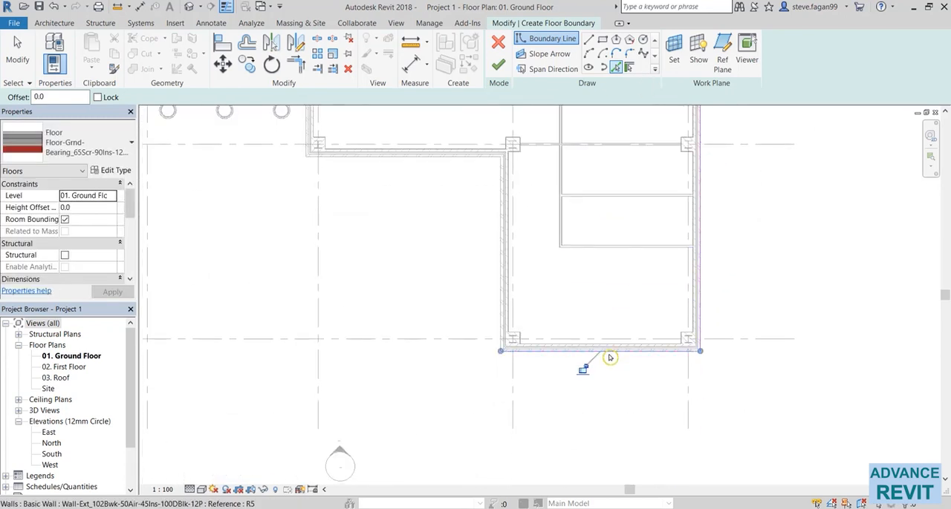
click(498, 270)
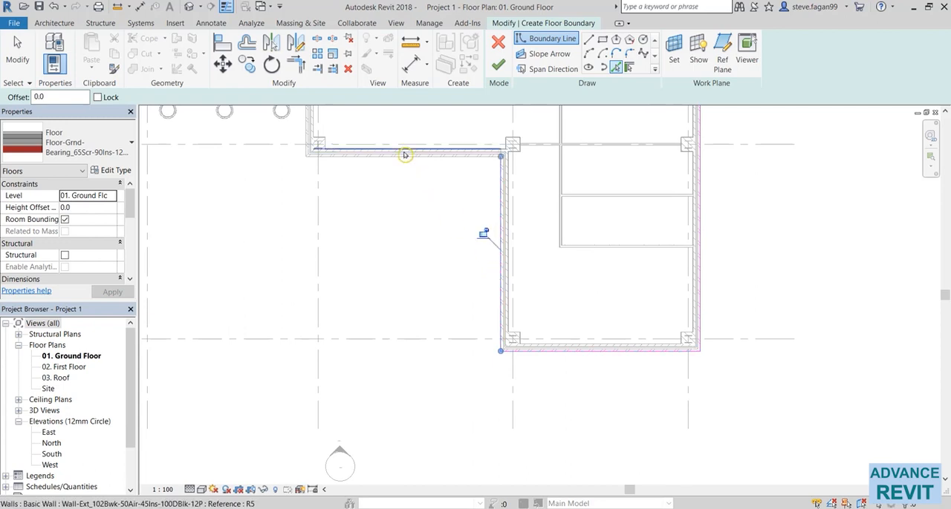
click(403, 155)
- Pick floor boundary lines along the outer wall faces at grid 2, grid D, grid 1 and grid B to complete the west wing
middle_drag(270, 155, 516, 361)
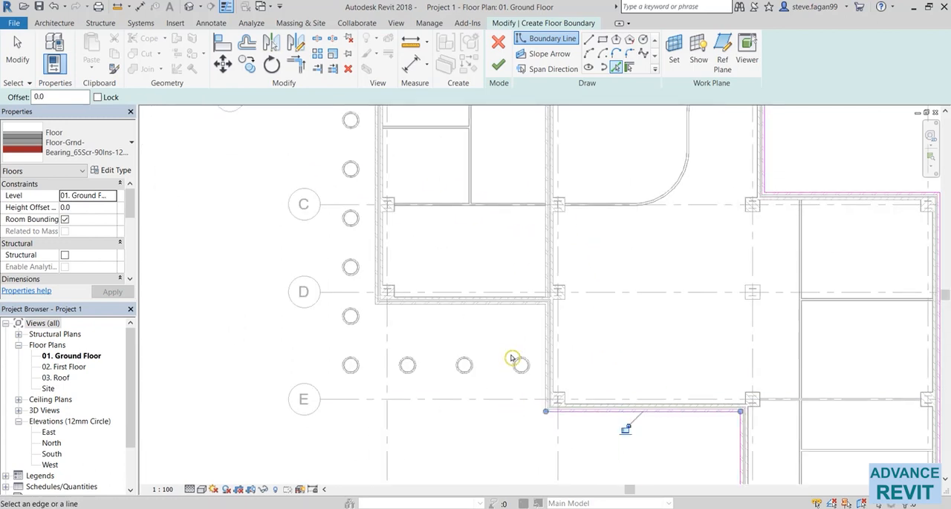
click(544, 330)
click(453, 305)
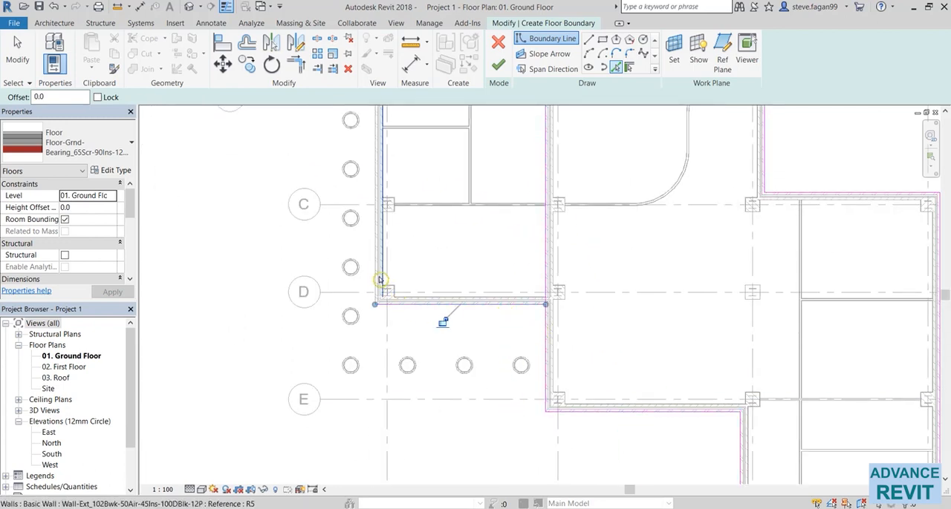
click(378, 276)
middle_drag(446, 220, 448, 484)
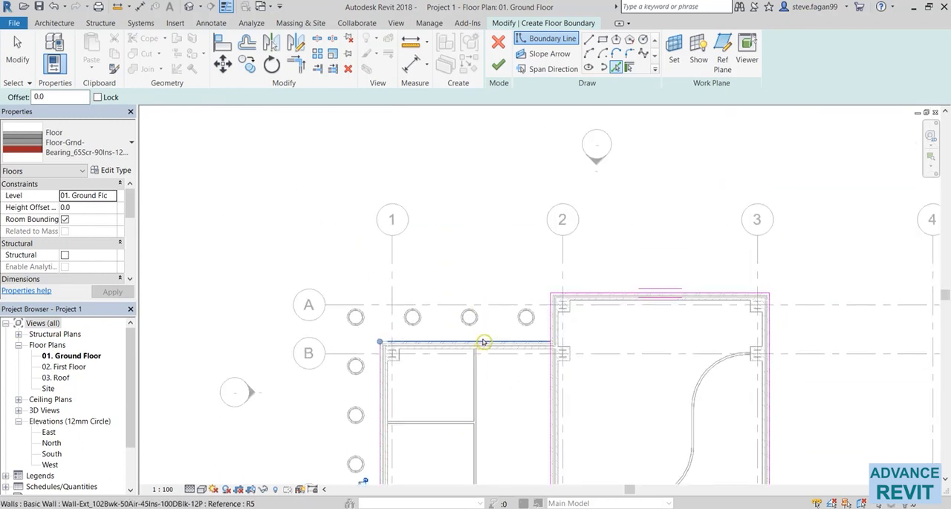
key(Escape)
- Split the grid 2 boundary line at grids B and D with Delete Inner Segment, removing the part inside the building
scroll(505, 364, down, 3)
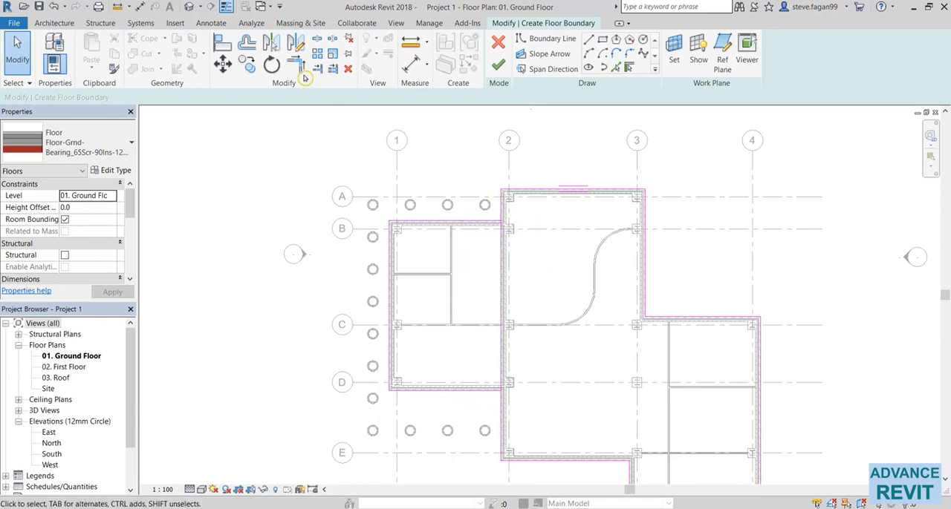
click(317, 39)
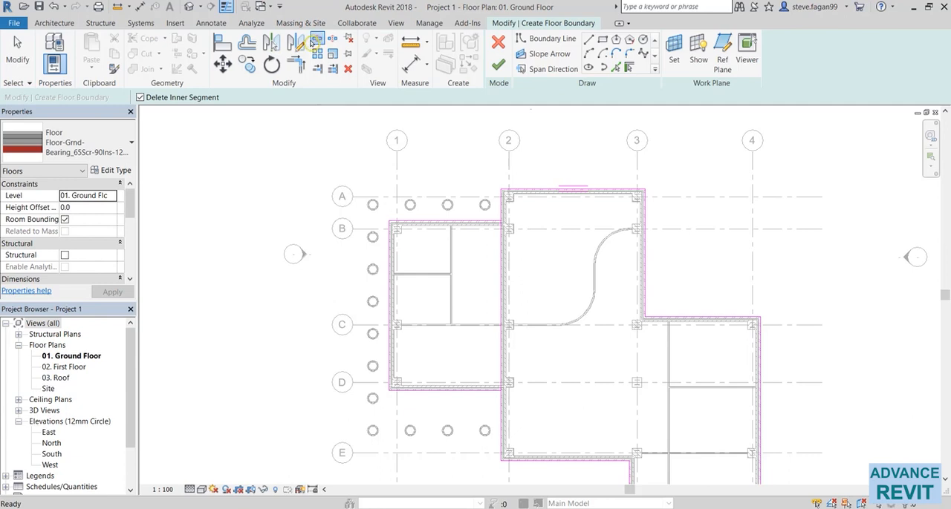
click(508, 215)
click(508, 385)
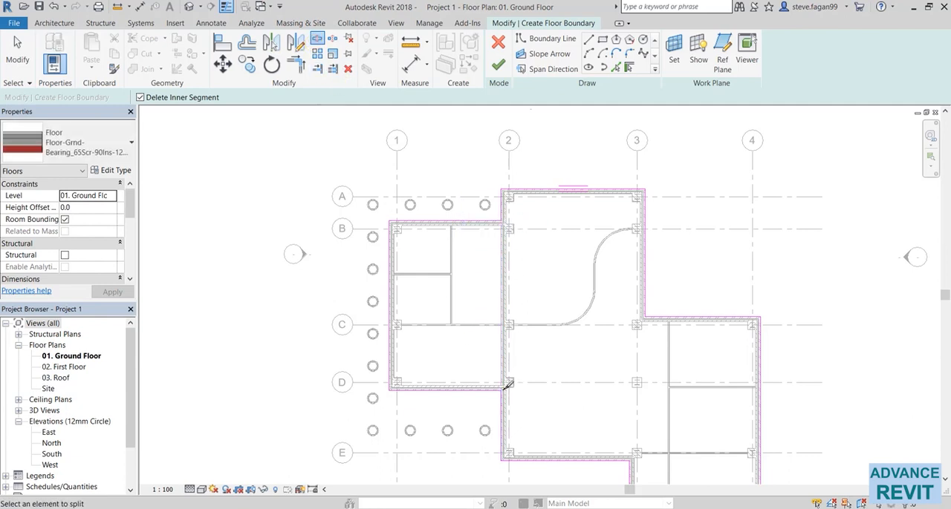
key(Escape)
- Offset copies of the outermost north, east, south and west boundary lines outward by 2000
scroll(445, 337, down, 3)
middle_drag(441, 297, 416, 270)
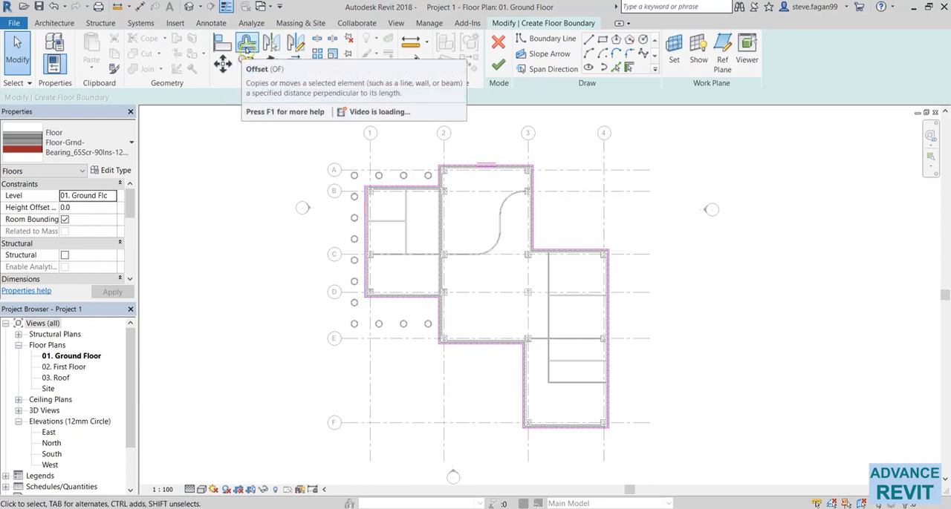
click(246, 47)
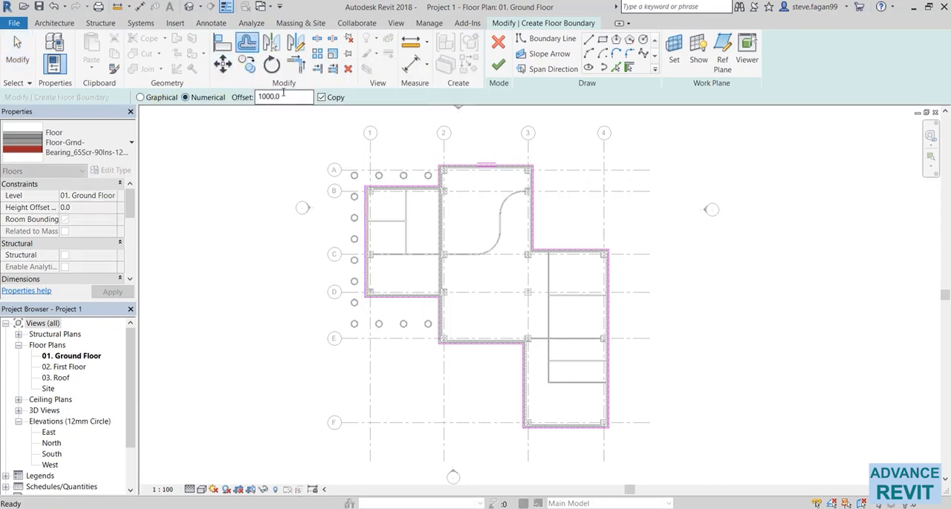
drag(283, 93, 234, 99)
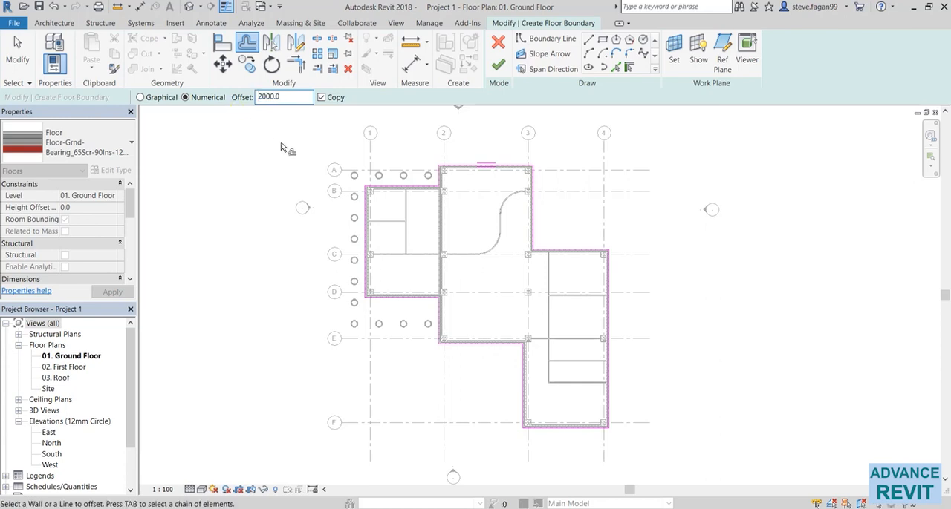
click(464, 161)
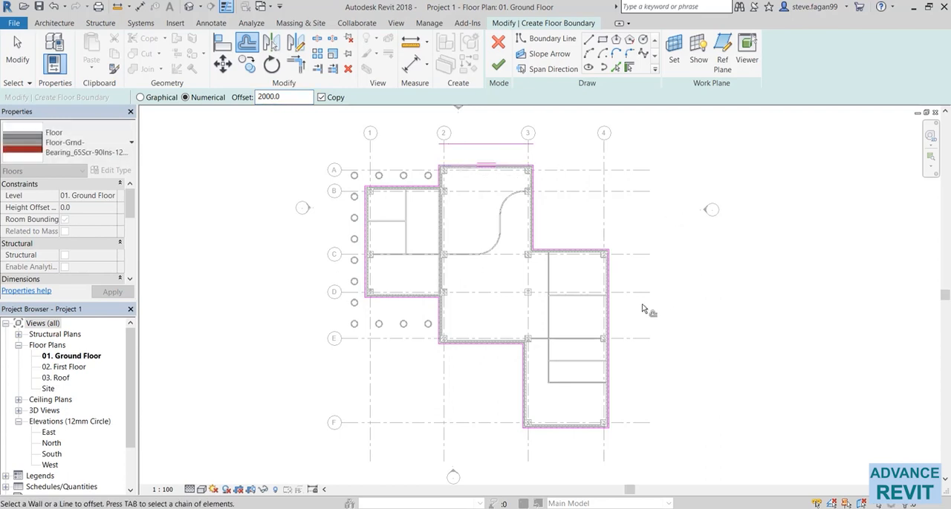
click(616, 320)
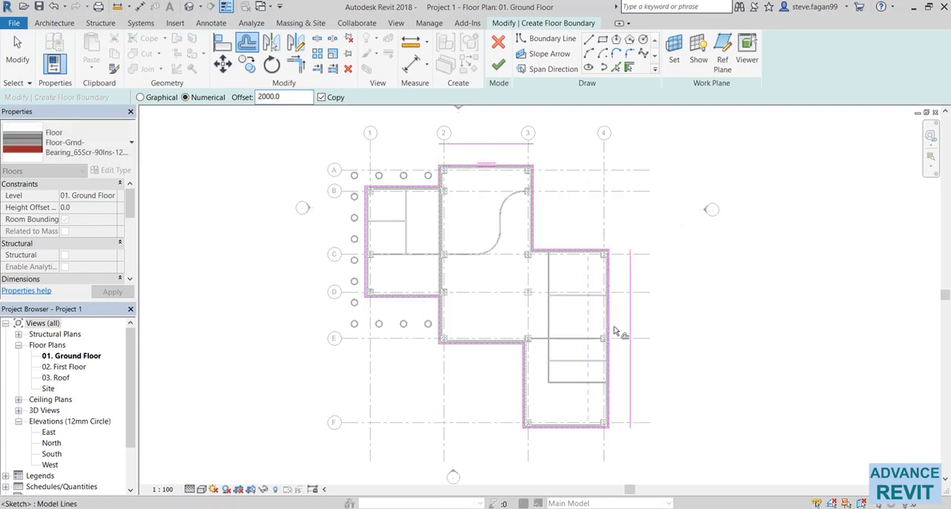
click(555, 437)
click(360, 281)
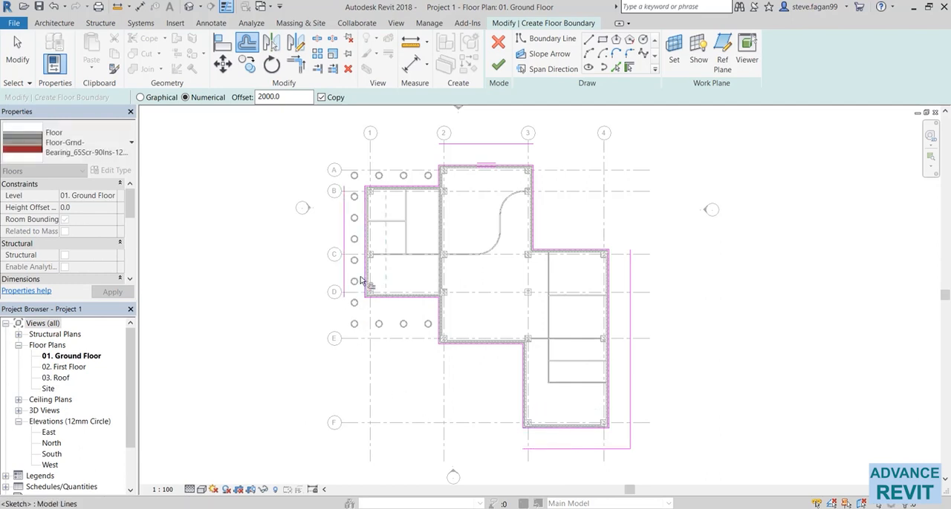
key(Escape)
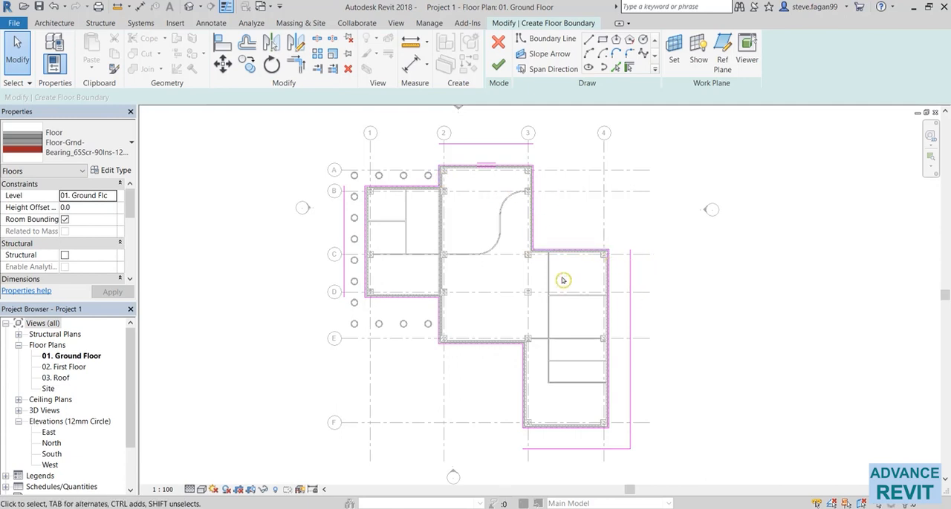
- Trim and extend the four offset lines to corners so they form a closed rectangle around the building
click(295, 64)
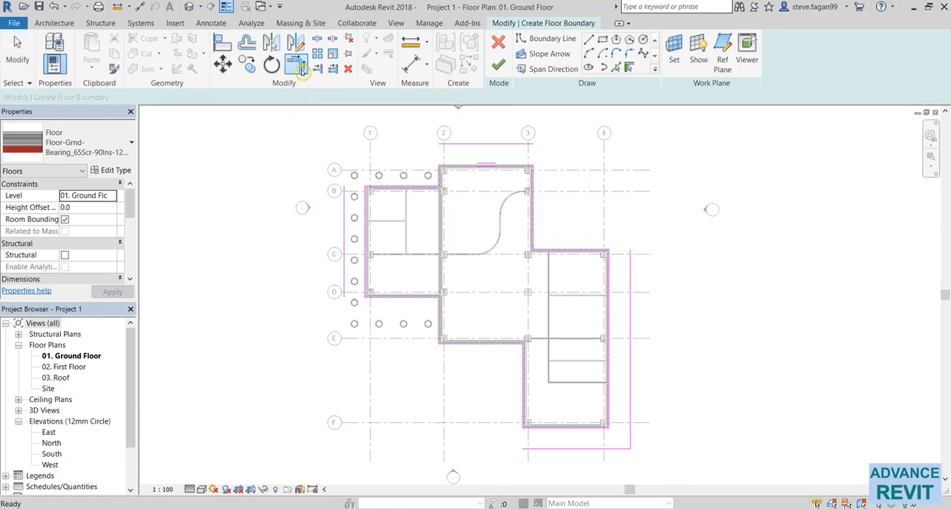
click(492, 144)
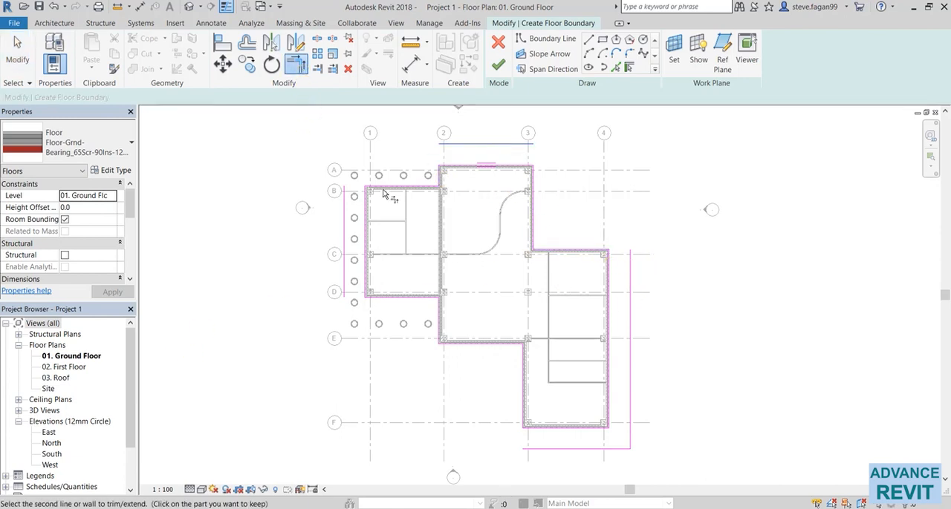
click(345, 265)
click(567, 448)
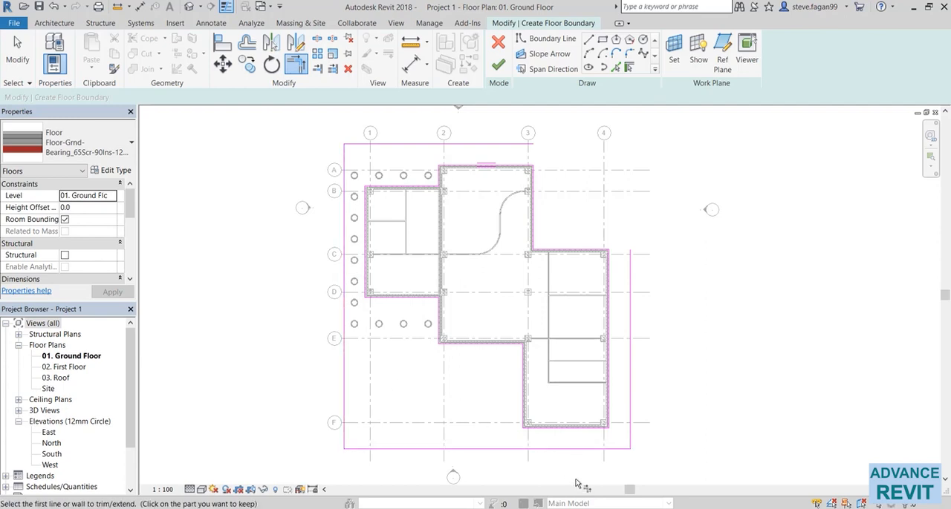
click(630, 280)
click(503, 145)
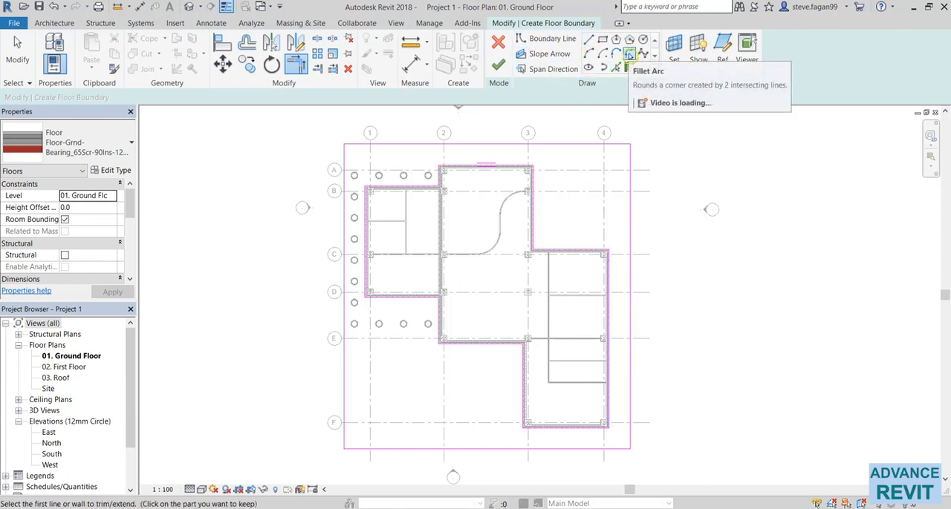
- Round the north-east corner of the outer rectangle with a fillet arc of about 4000 radius
click(629, 55)
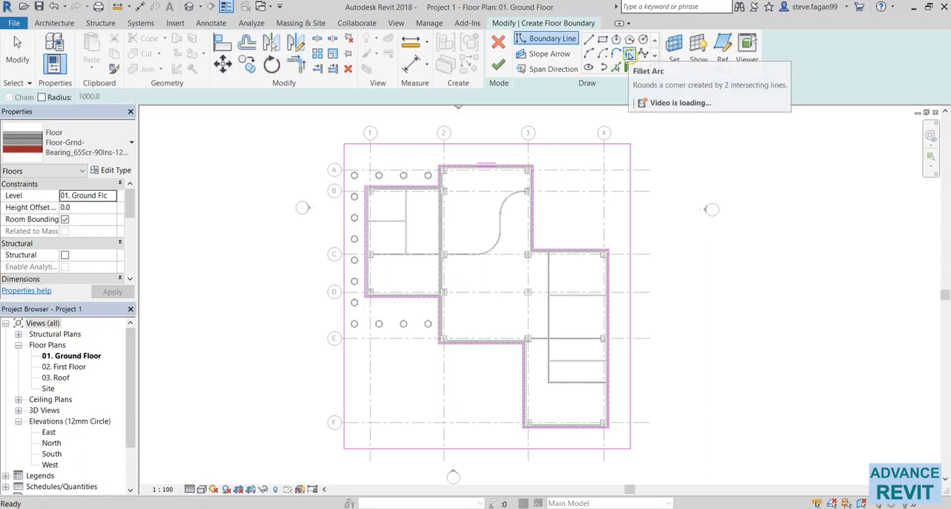
click(569, 146)
click(630, 220)
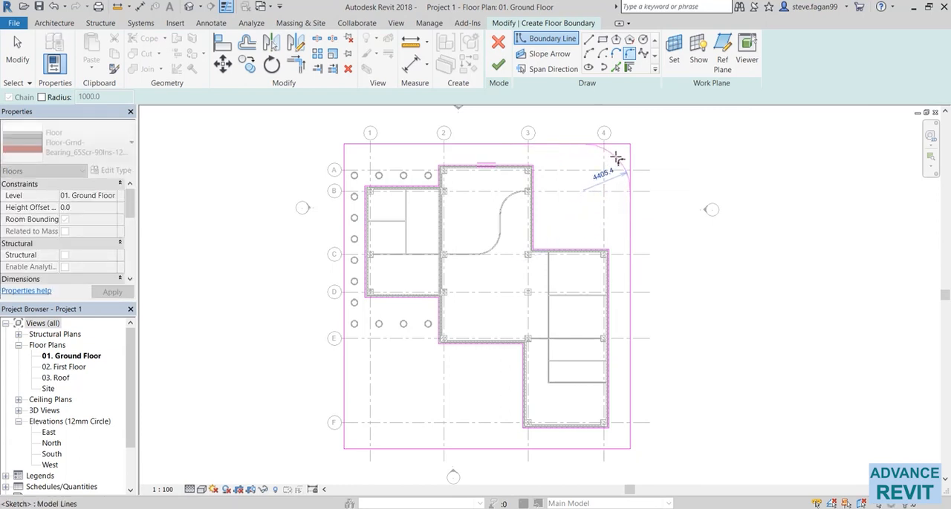
click(612, 154)
key(Escape)
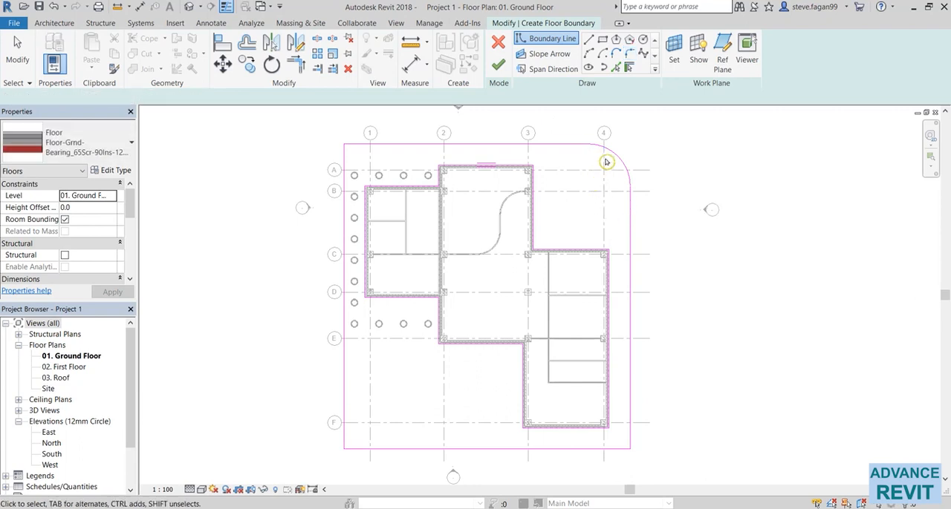
- Set the radius of the north-east corner's fillet arc to 5000
click(612, 153)
click(588, 163)
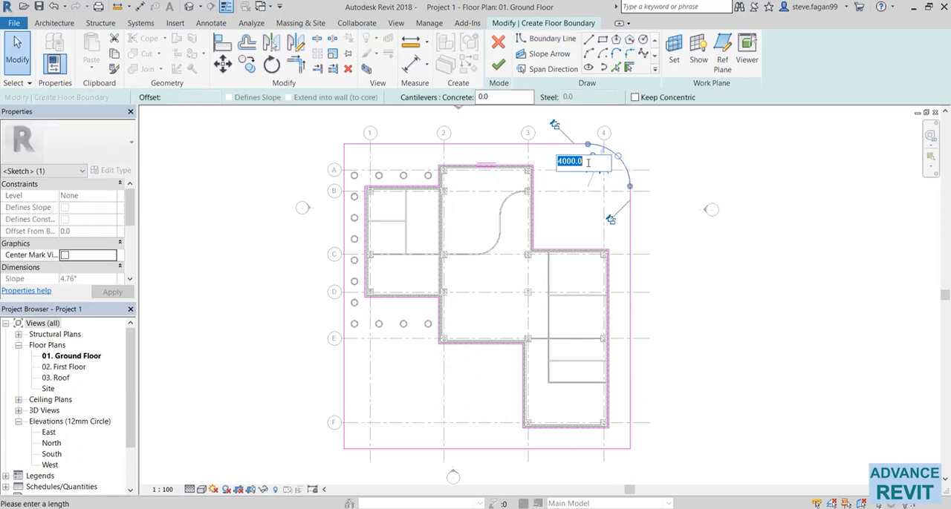
text(5000)
key(Return)
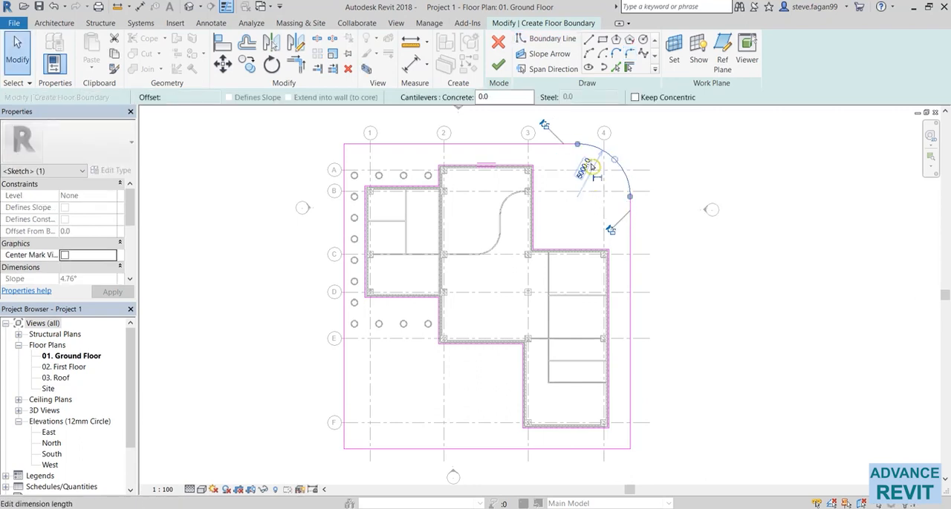
click(314, 442)
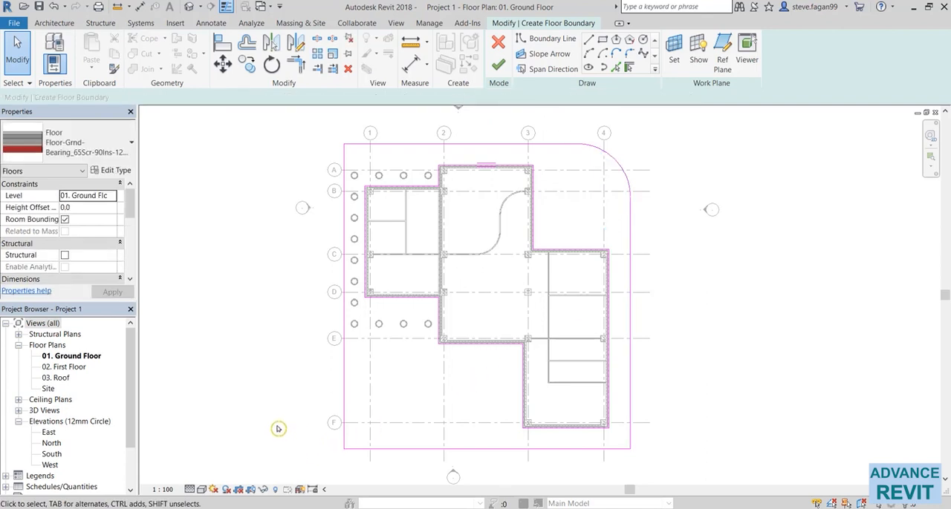
- Round the south-west corner of the outer rectangle with a fillet arc at a fixed radius of 5000
click(628, 54)
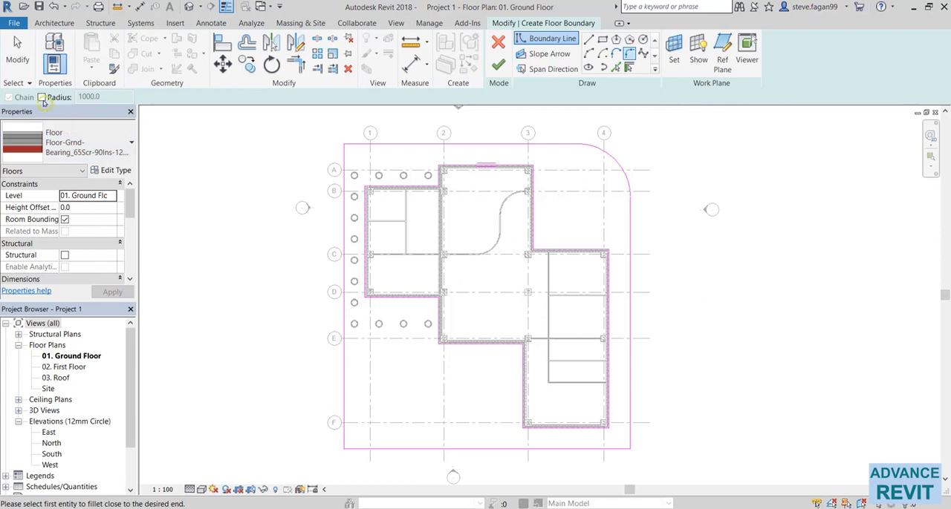
click(43, 98)
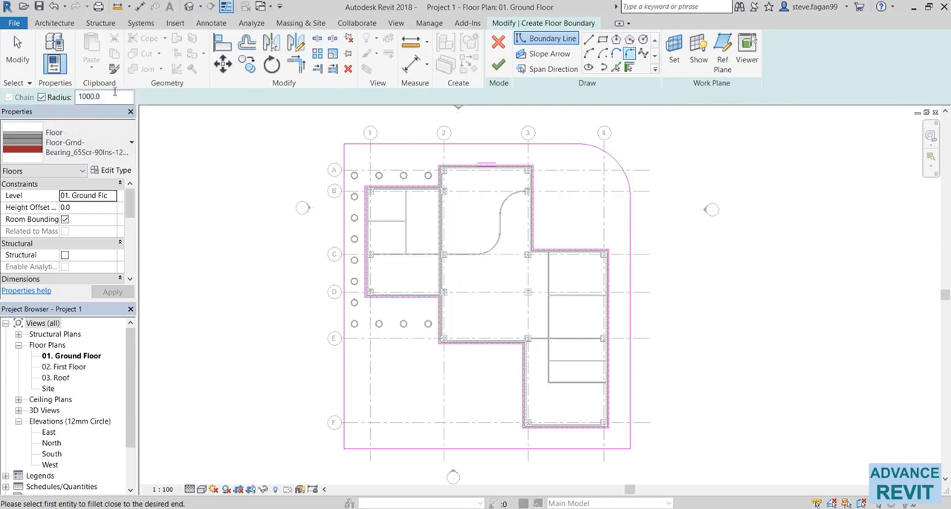
drag(115, 95, 63, 99)
text(5)
click(341, 398)
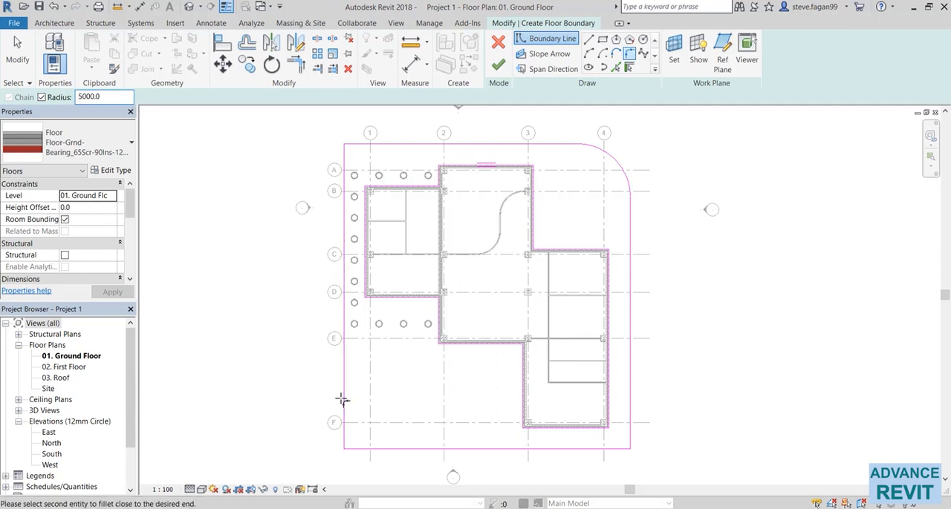
click(393, 449)
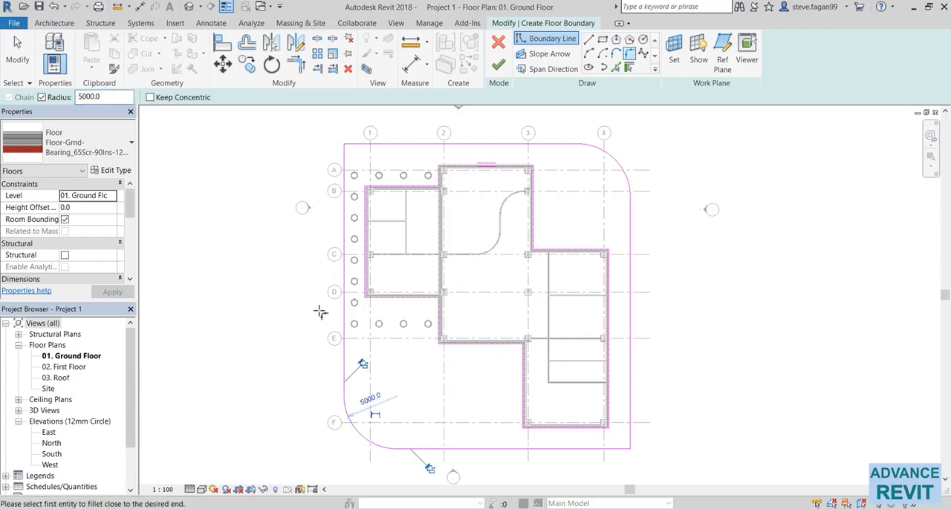
key(Escape)
key(Escape)
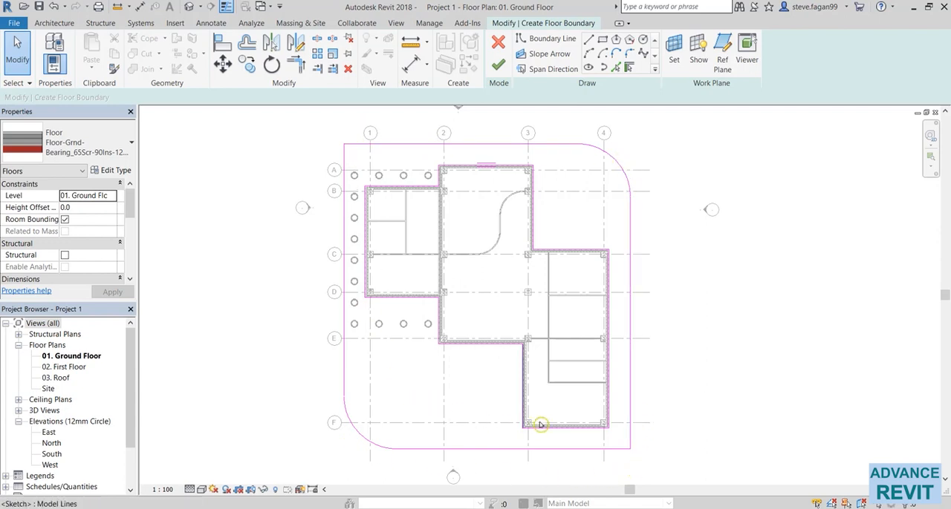
- Finish the floor boundary sketch to create the surrounding ground floor slab, and leave it deselected
click(499, 65)
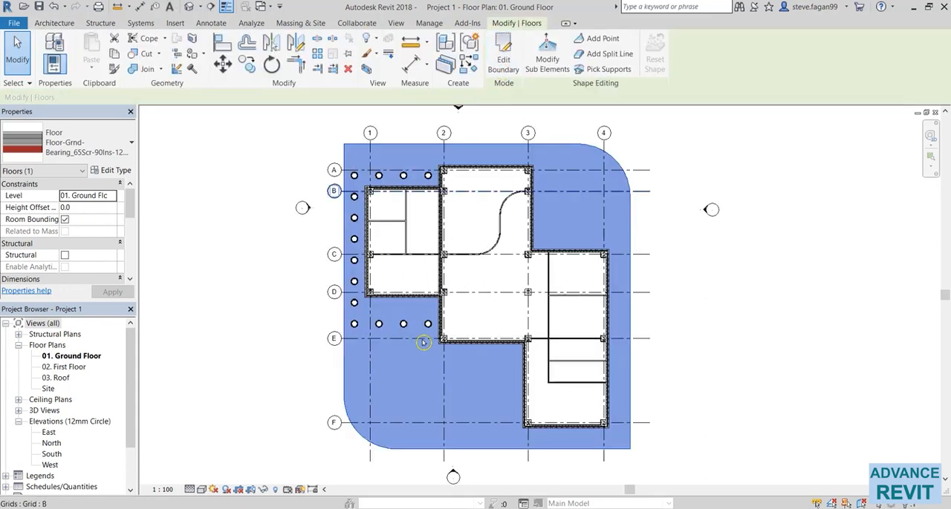
click(394, 397)
click(343, 392)
key(Escape)
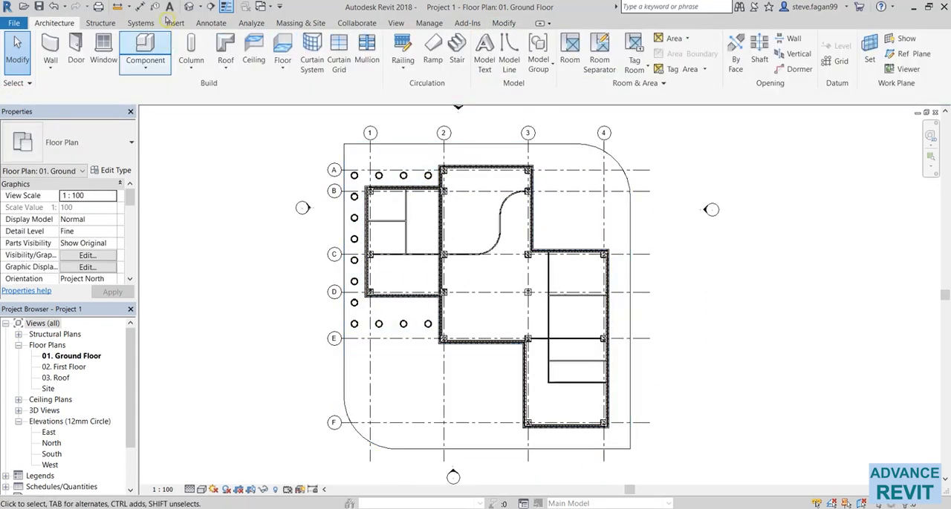
- Examine the surrounding slab and the interior floor in the default 3D view, selecting each in turn, and return to the ground floor plan
click(188, 7)
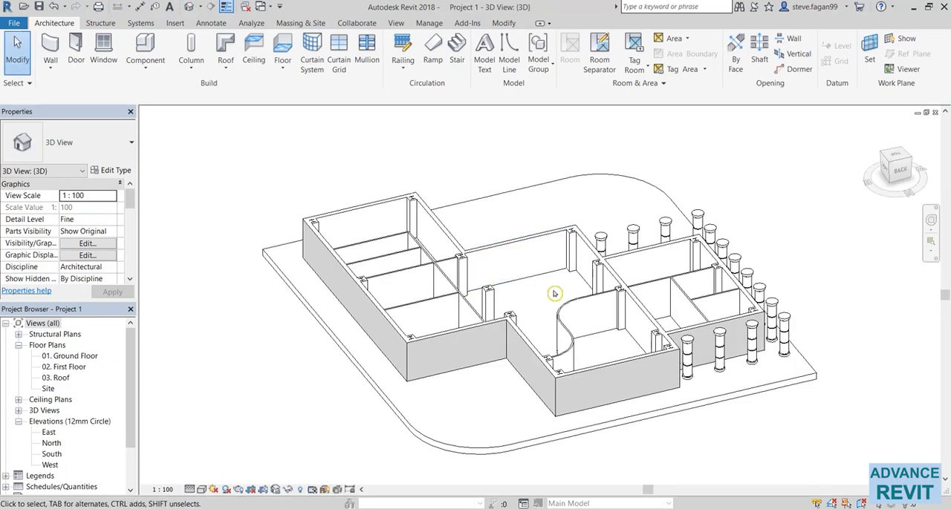
shift+middle_drag(553, 294, 445, 324)
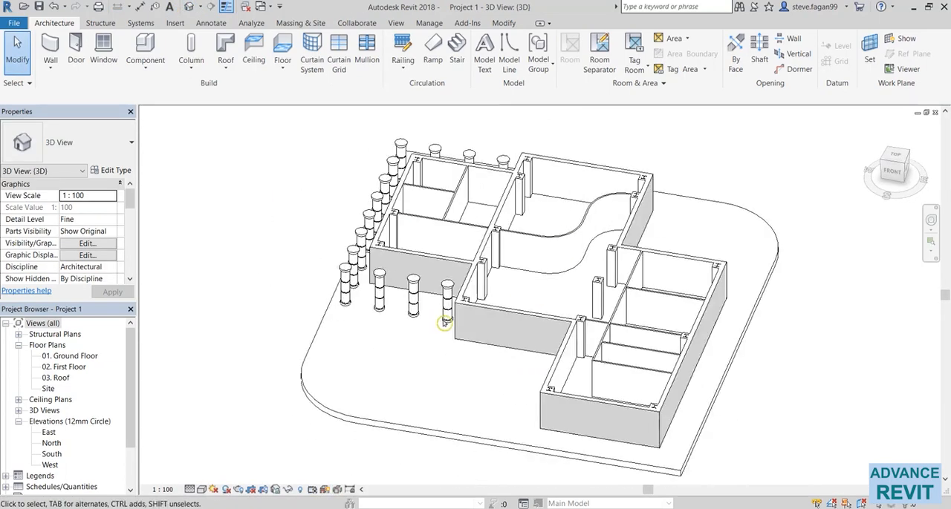
click(314, 407)
shift+middle_drag(313, 352, 414, 372)
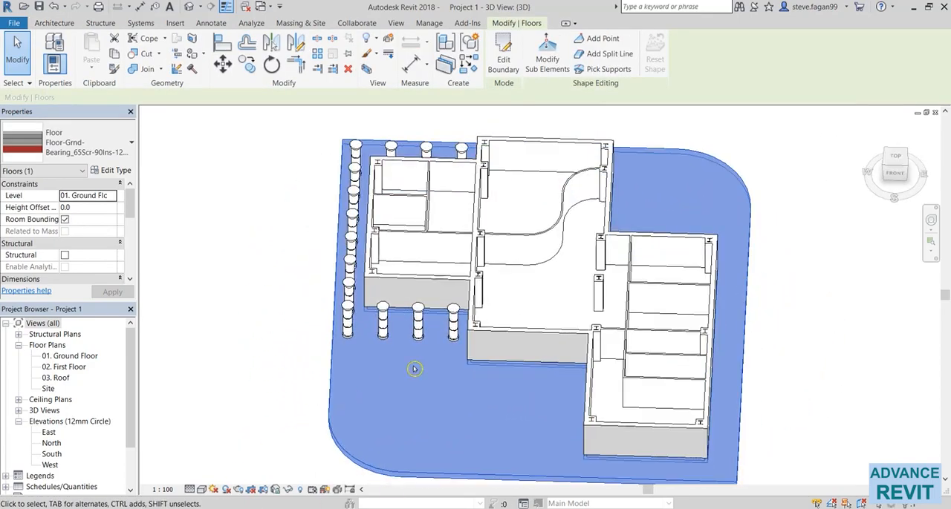
key(Escape)
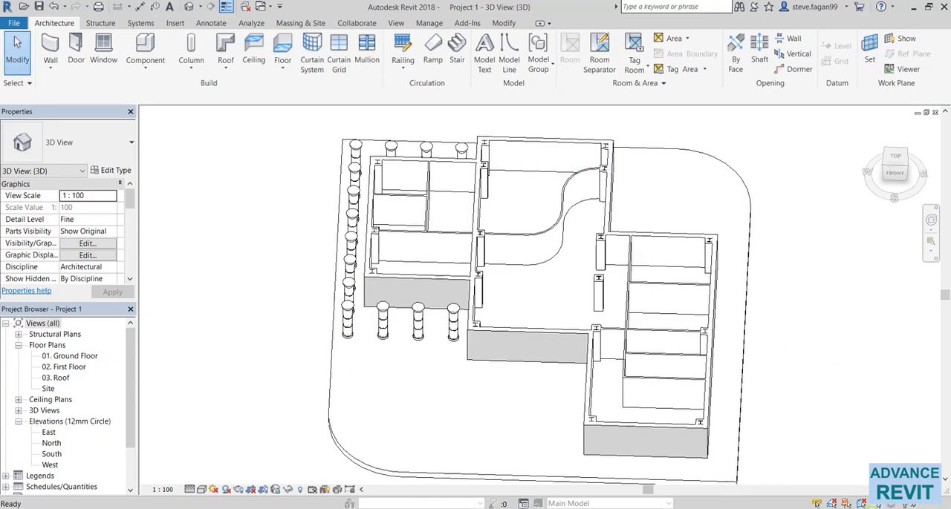
click(575, 295)
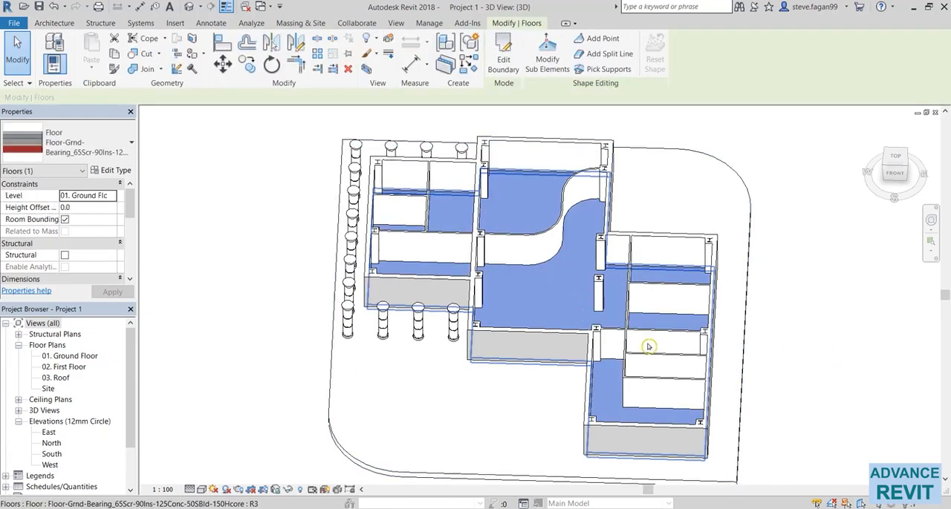
shift+middle_drag(648, 347, 737, 387)
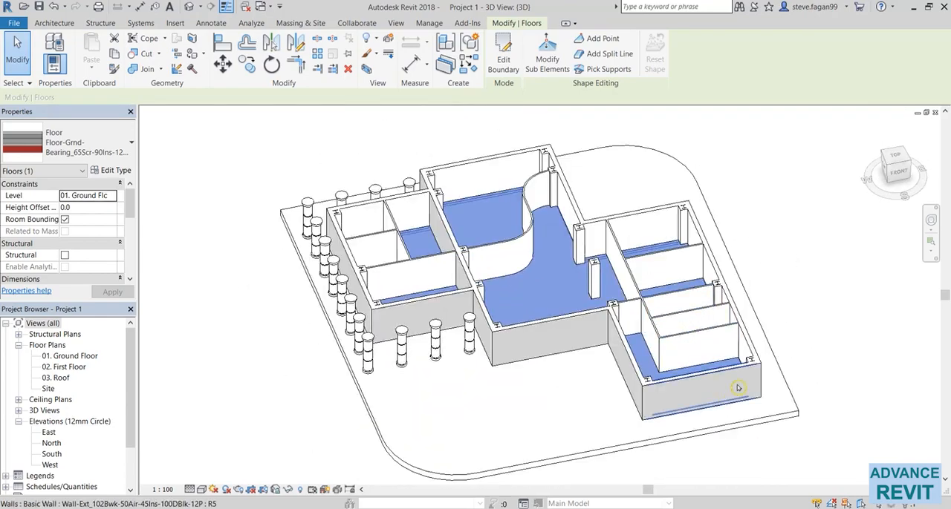
key(Escape)
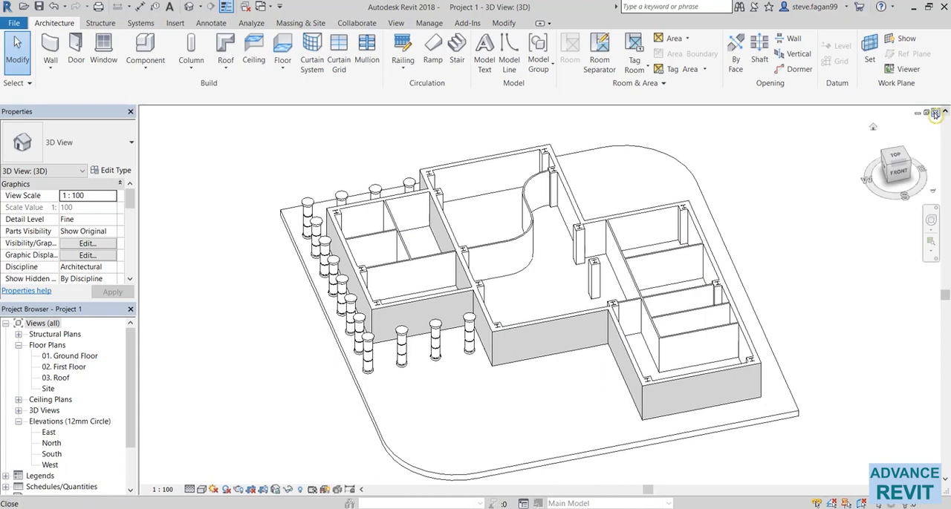
click(935, 112)
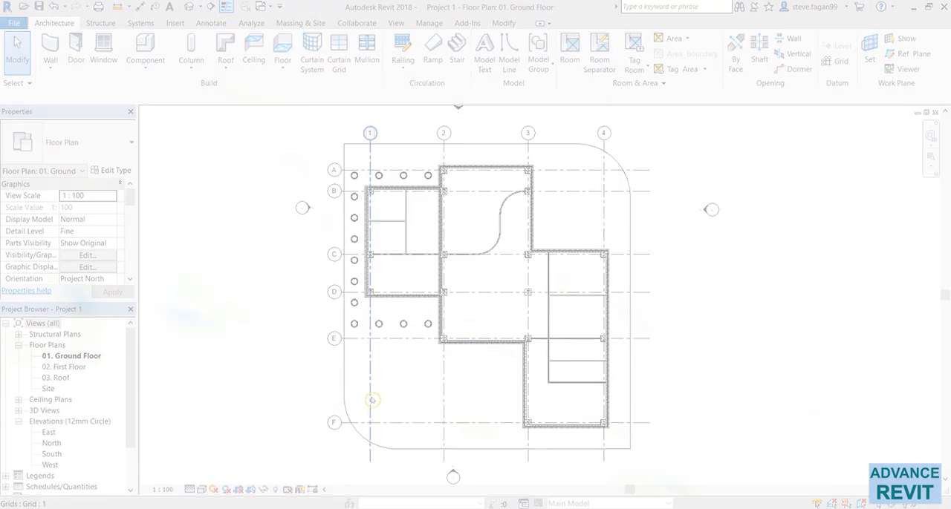